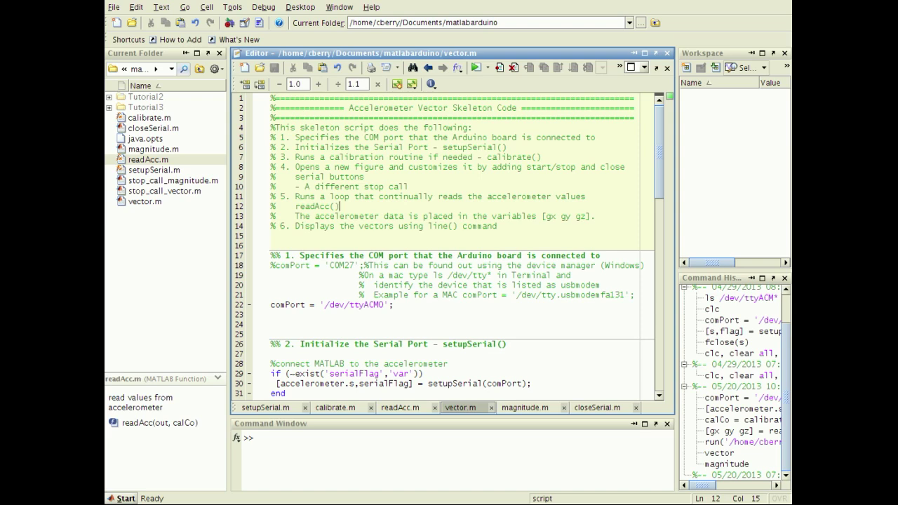
# Examine the comPort assignment and the setupSerial and calibrate calls in vector.m
pyautogui.tripleClick(332, 306)
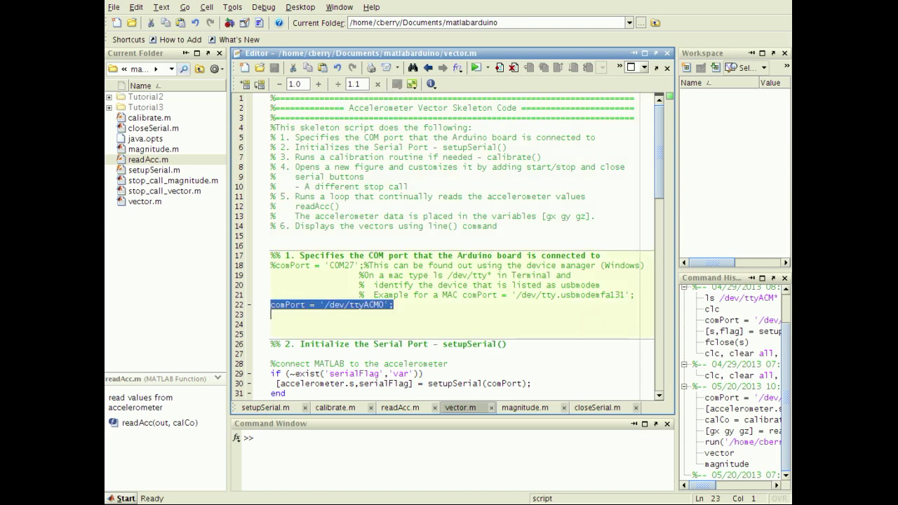
pyautogui.scroll(-3, 449, 246)
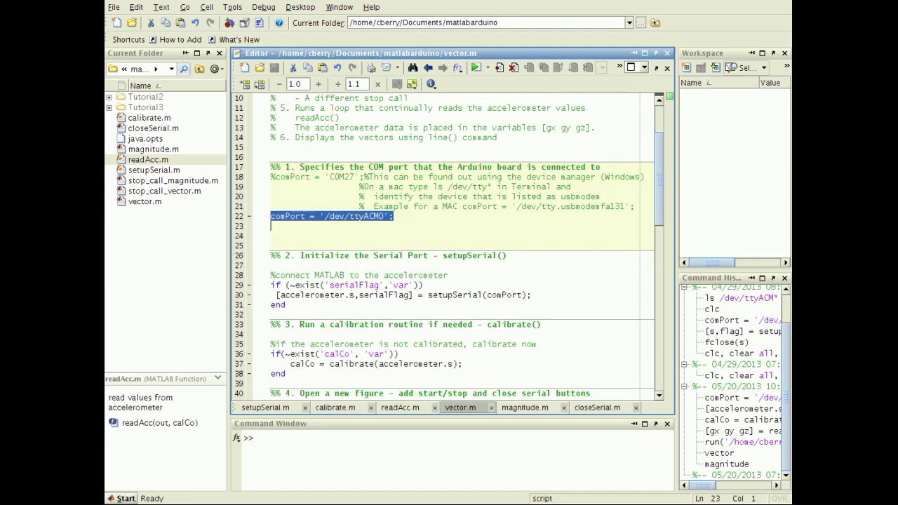
pyautogui.tripleClick(403, 295)
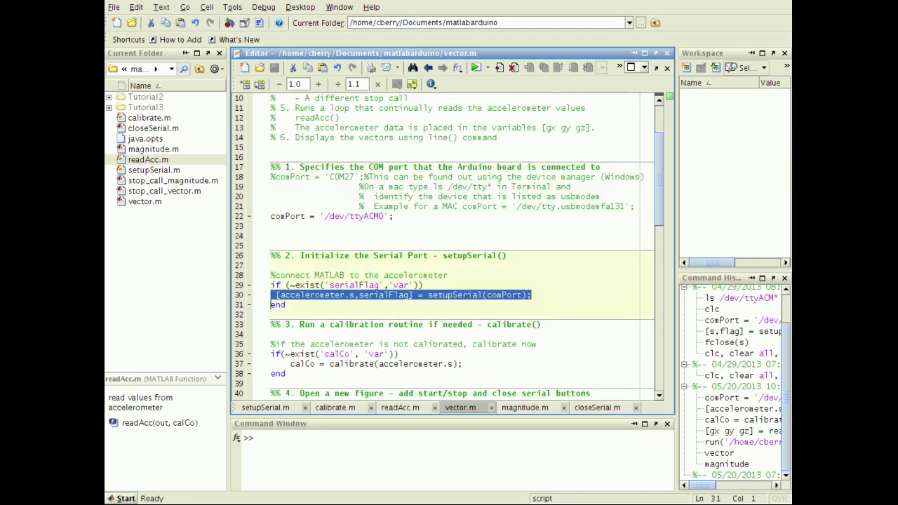
pyautogui.scroll(-2, 449, 246)
pyautogui.tripleClick(376, 305)
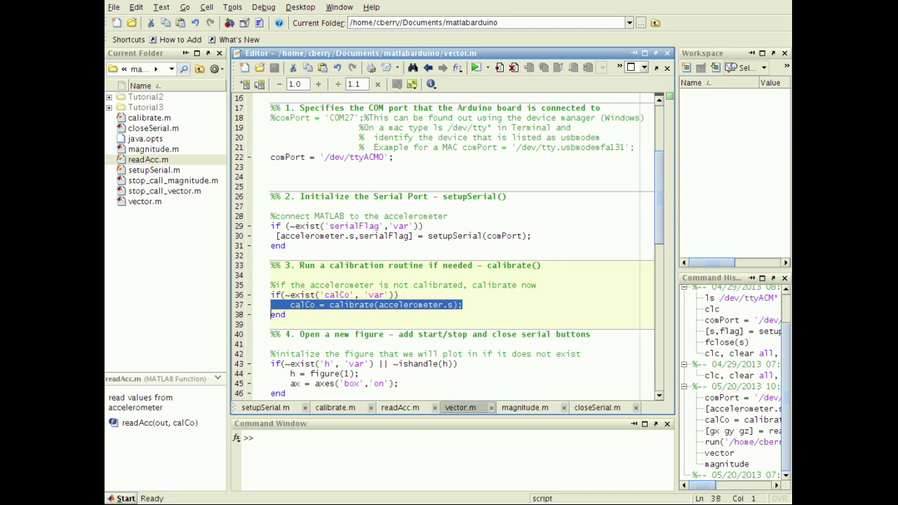
# Examine section 4 of vector.m, where the figure and its start/stop and close serial buttons are created
pyautogui.scroll(-8, 377, 281)
pyautogui.click(286, 186)
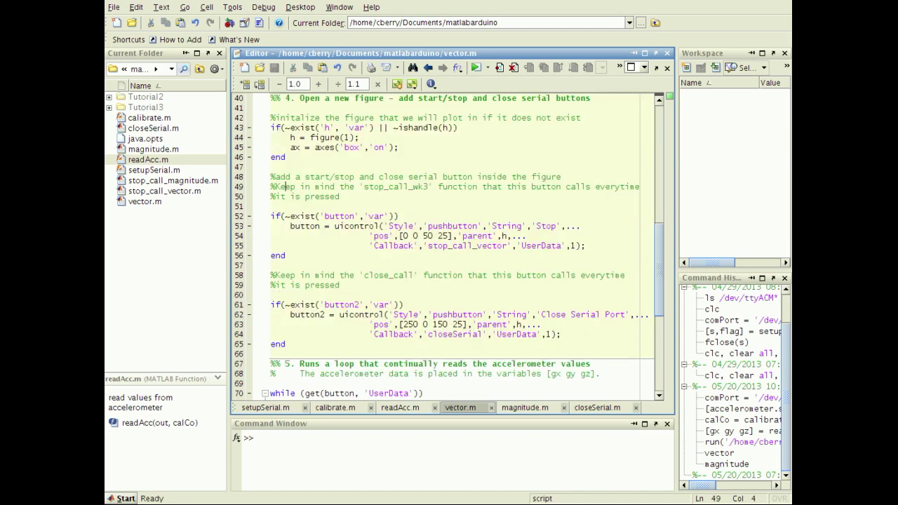
pyautogui.tripleClick(288, 177)
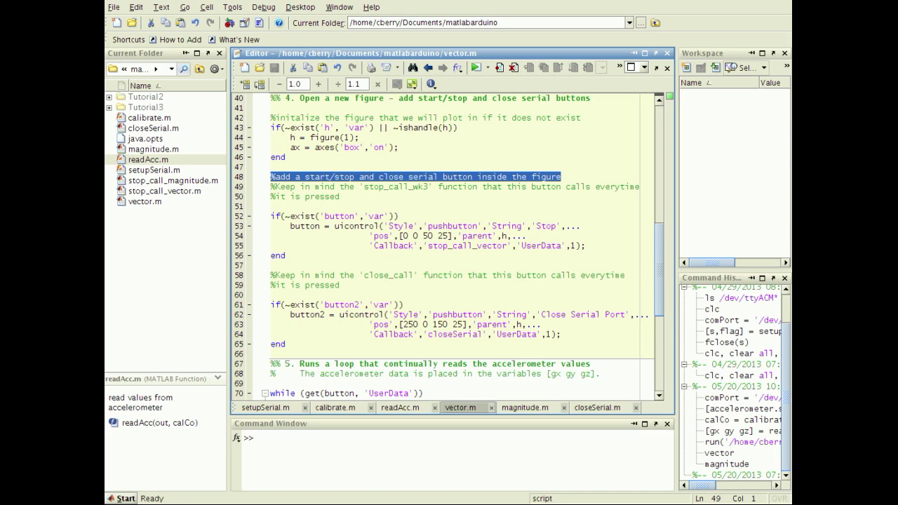
pyautogui.click(306, 226)
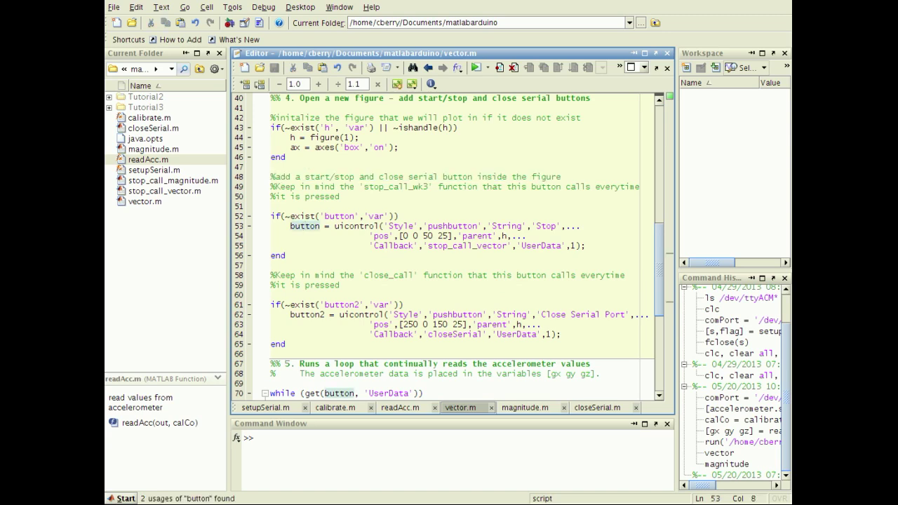
# Examine the while loop in section 5 of vector.m, including the readAcc, cla and X-vector line commands
pyautogui.scroll(-9, 306, 226)
pyautogui.click(302, 140)
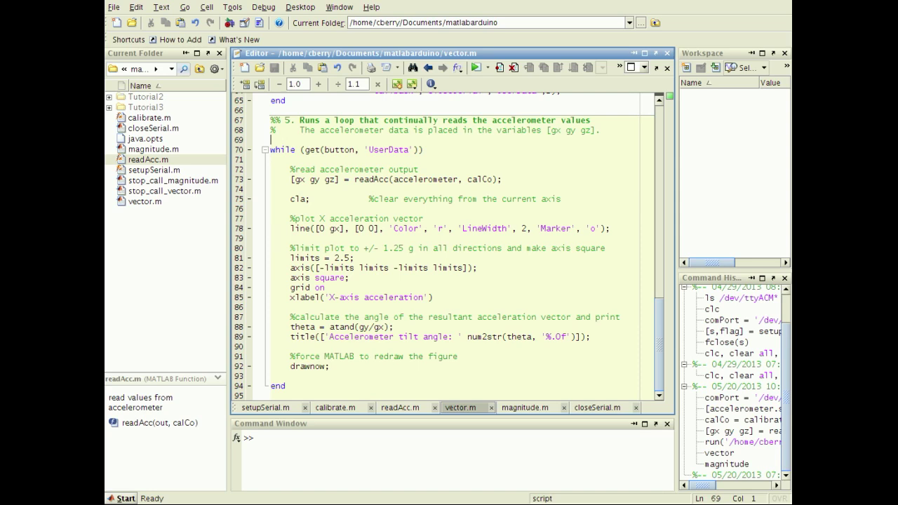
pyautogui.tripleClick(274, 150)
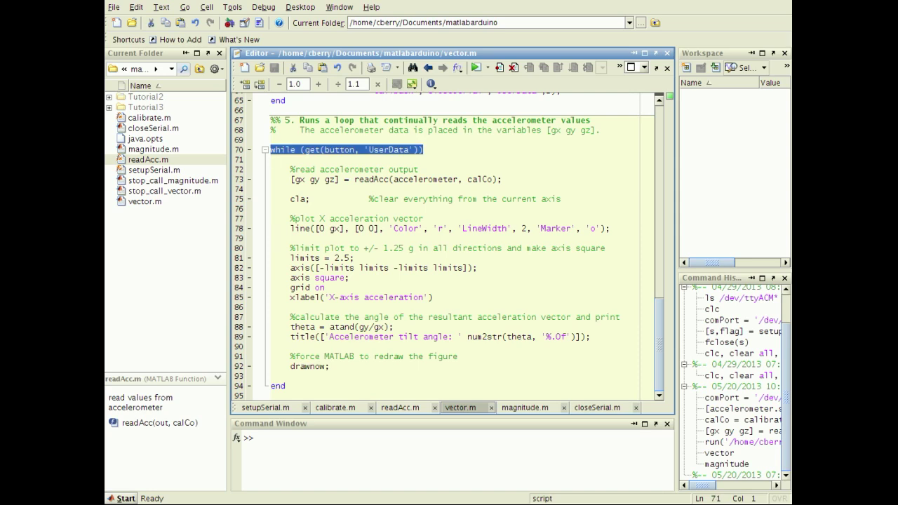
pyautogui.tripleClick(316, 180)
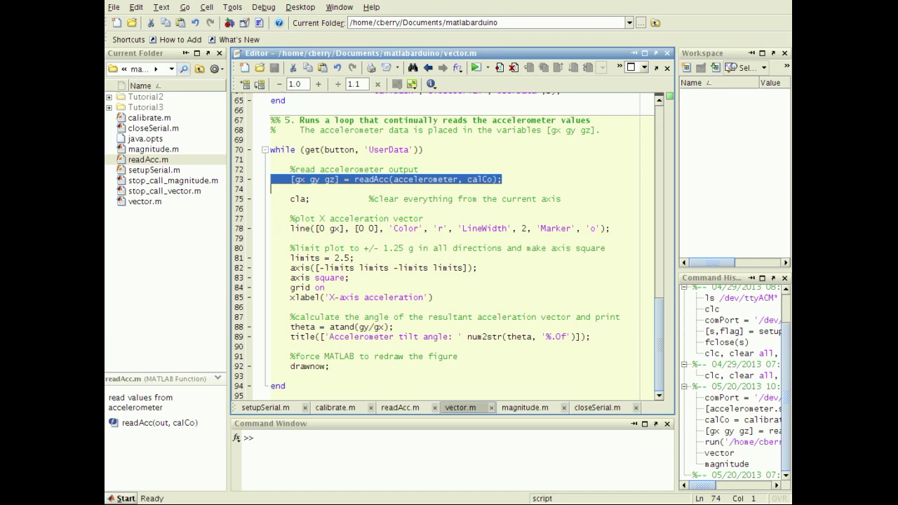
pyautogui.tripleClick(426, 201)
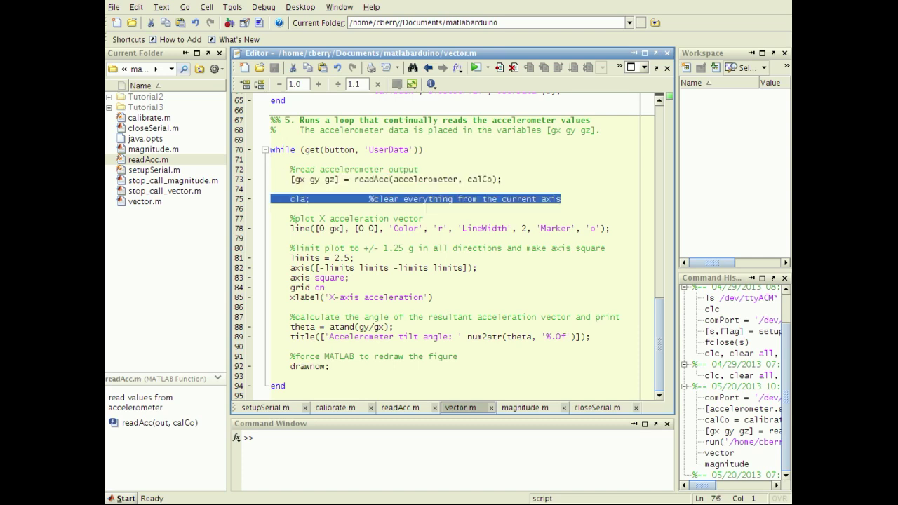
pyautogui.tripleClick(342, 229)
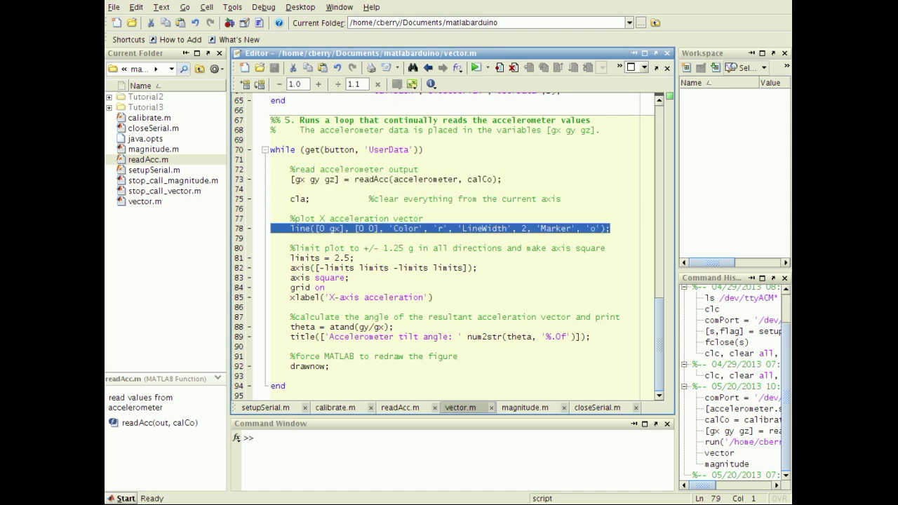
# Highlight the axis limits and theta calculation in the vector.m loop, and run the vector script
pyautogui.click(272, 258)
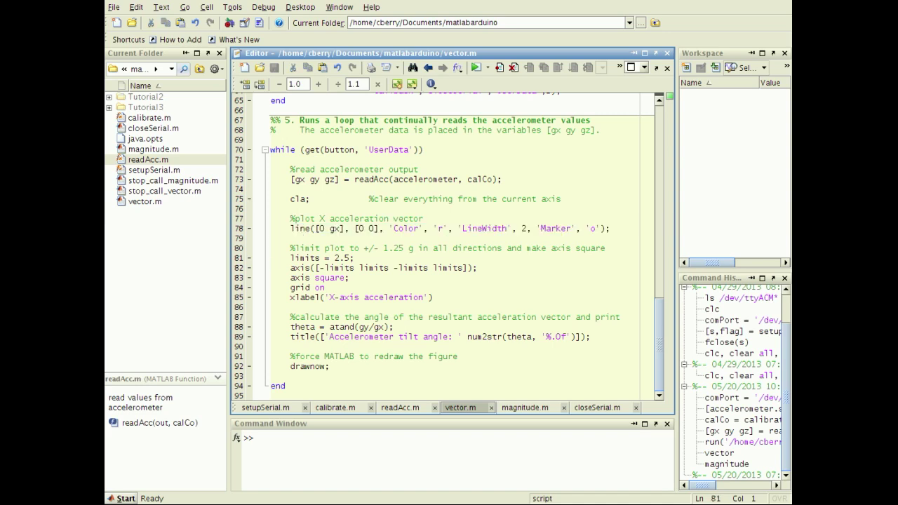
pyautogui.press('Down')
pyautogui.hotkey('shift', 'Down')
pyautogui.press('Down')
pyautogui.press('Down')
pyautogui.press('Down')
pyautogui.press('Down')
pyautogui.press('Down')
pyautogui.hotkey('shift', 'Down')
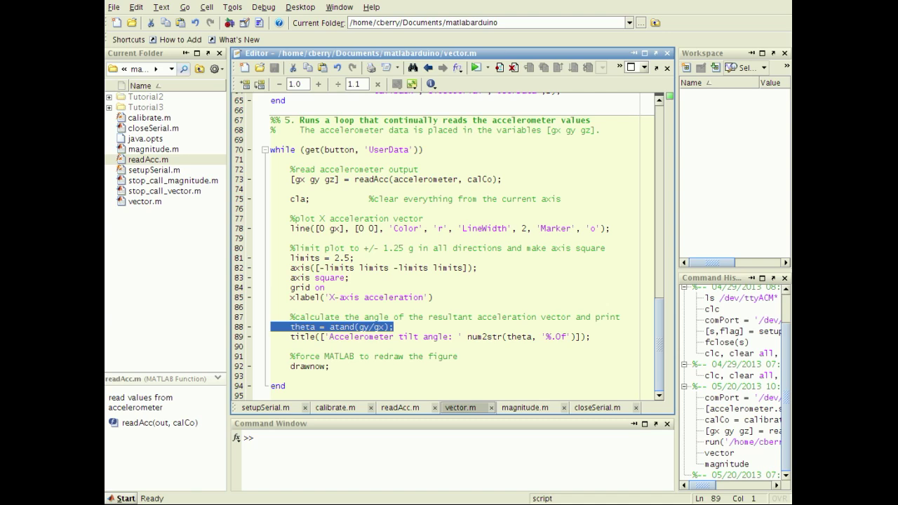
pyautogui.press('F5')
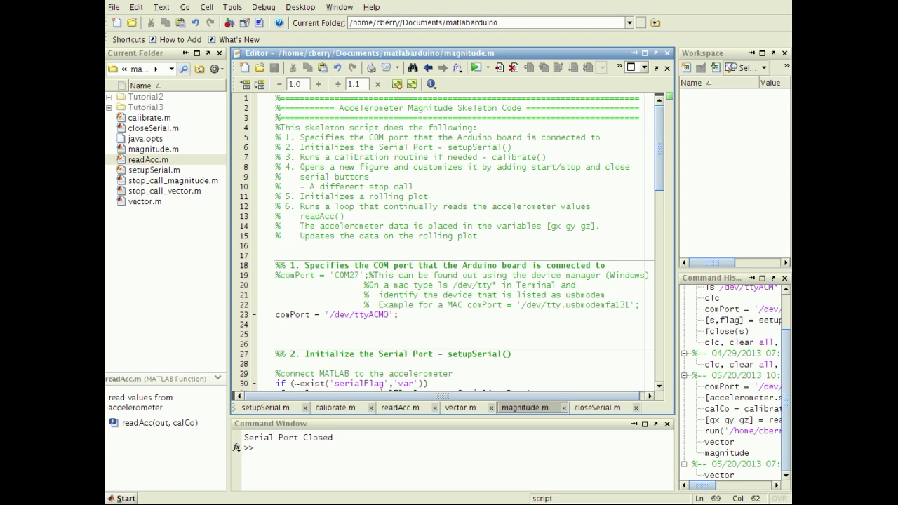
# Examine the comPort assignment and the setupSerial and calibrate calls in magnitude.m
pyautogui.scroll(-2, 407, 329)
pyautogui.tripleClick(407, 334)
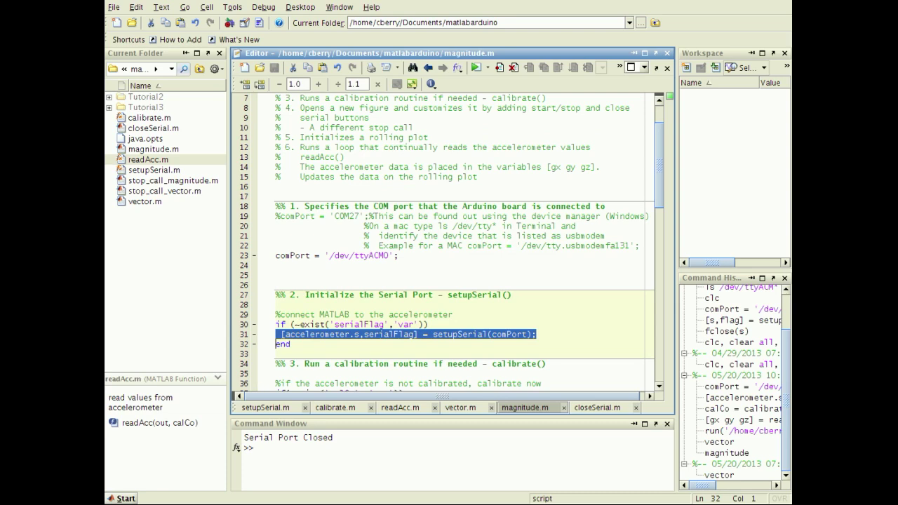
pyautogui.tripleClick(337, 256)
pyautogui.click(244, 345)
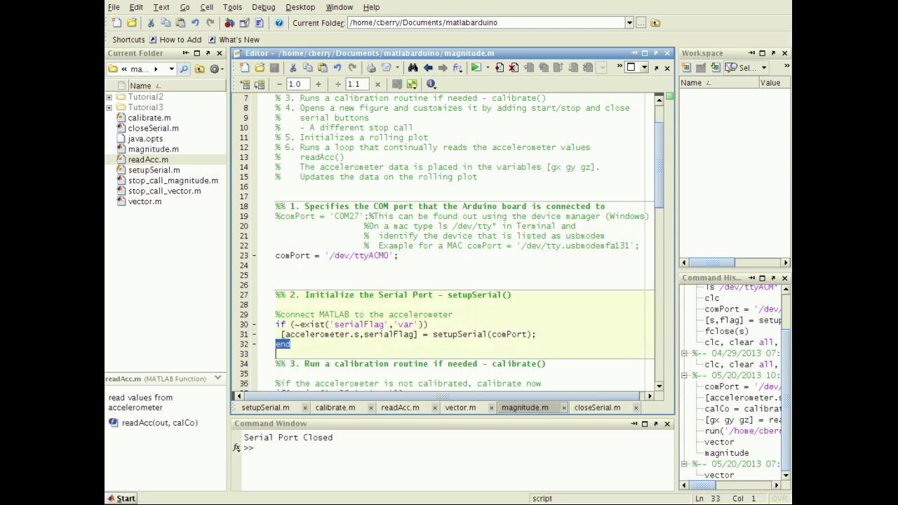
pyautogui.click(244, 335)
pyautogui.scroll(-4, 244, 334)
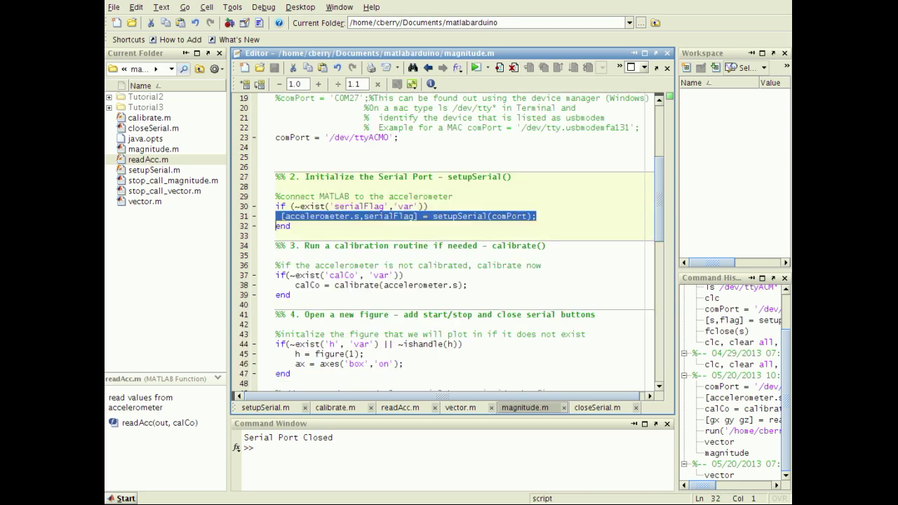
pyautogui.click(245, 286)
# Examine the figure button setup and the rolling plot's index and gxdata initialization in magnitude.m
pyautogui.scroll(-7, 442, 242)
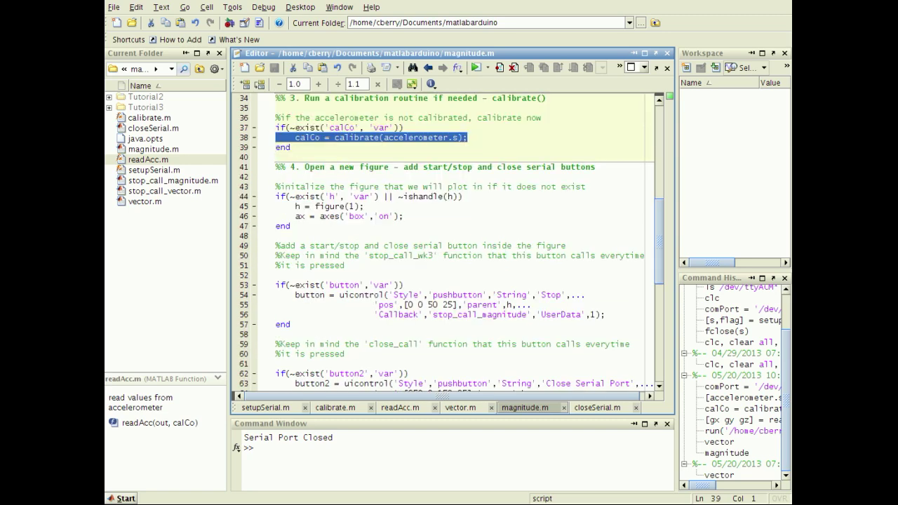
pyautogui.click(276, 177)
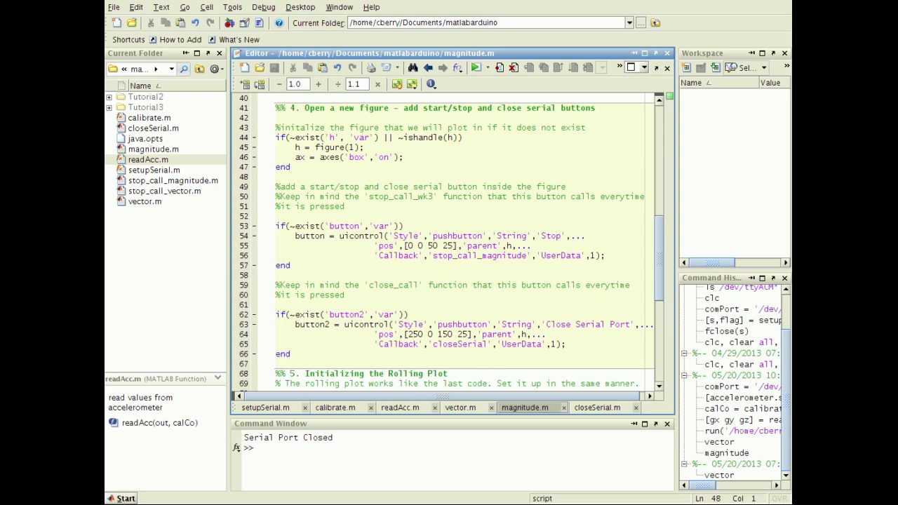
pyautogui.scroll(-9, 442, 172)
pyautogui.click(421, 168)
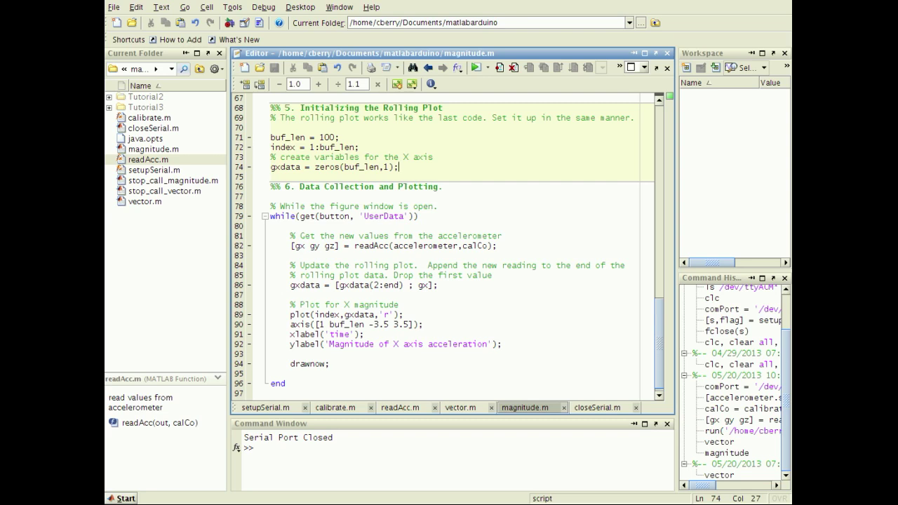
pyautogui.tripleClick(315, 148)
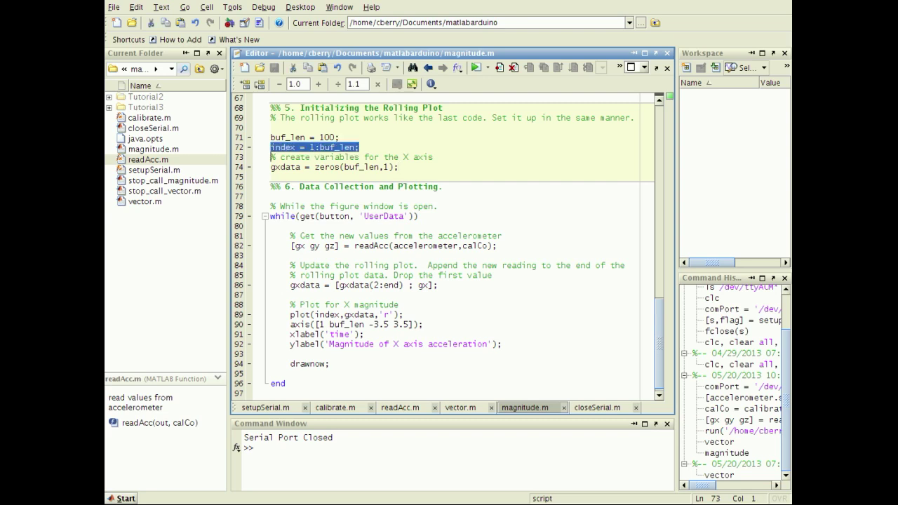
pyautogui.tripleClick(335, 167)
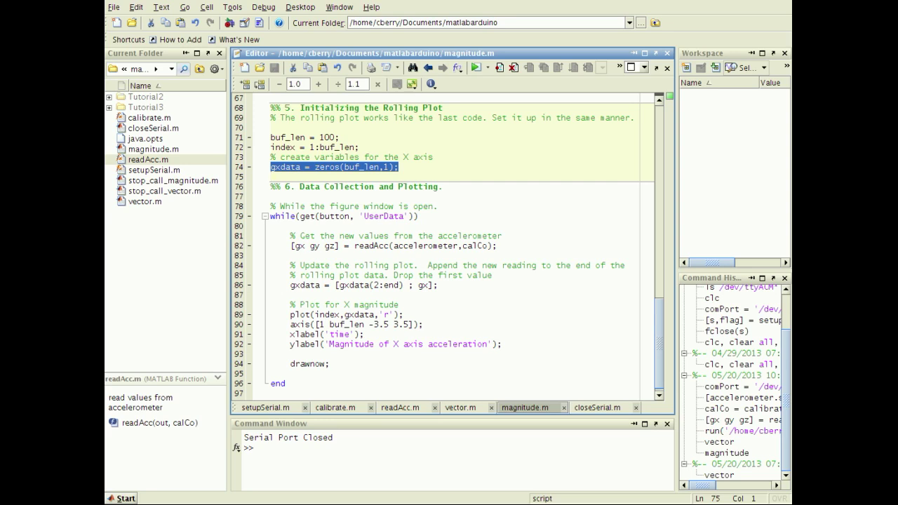
# Examine how the magnitude.m while loop reads the accelerometer and appends gx to the gxdata buffer
pyautogui.tripleClick(344, 216)
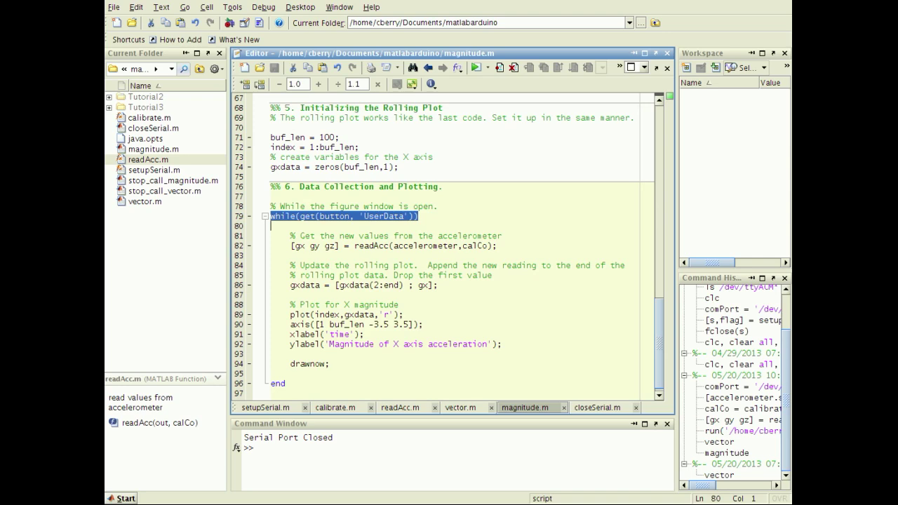
pyautogui.click(239, 285)
pyautogui.click(240, 247)
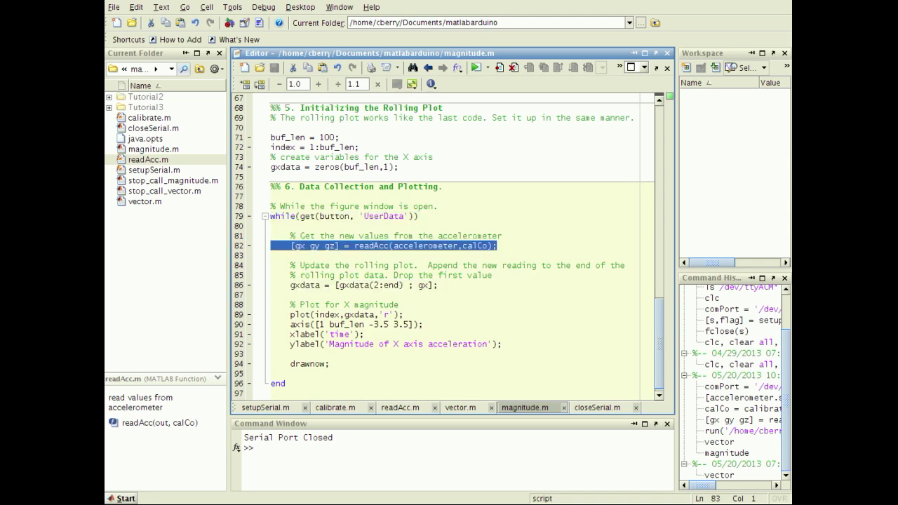
pyautogui.click(340, 286)
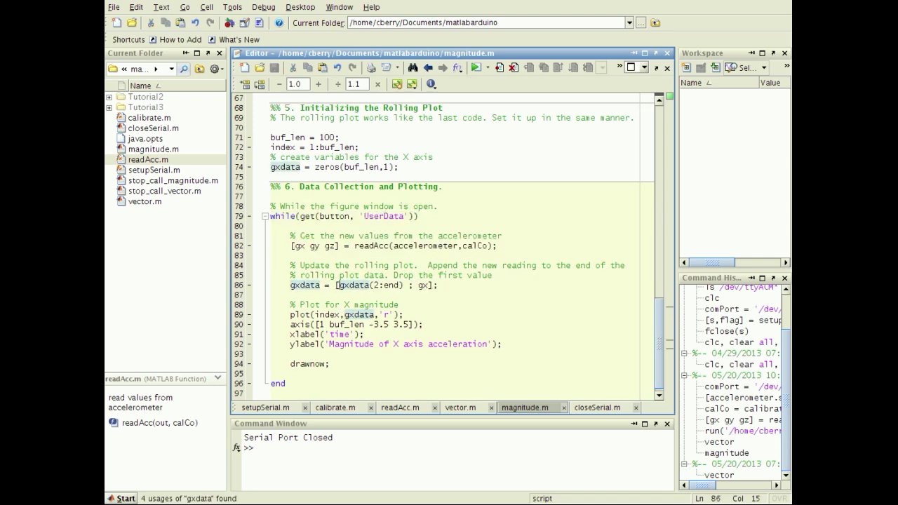
pyautogui.click(239, 246)
pyautogui.moveTo(339, 285); pyautogui.dragTo(433, 285)
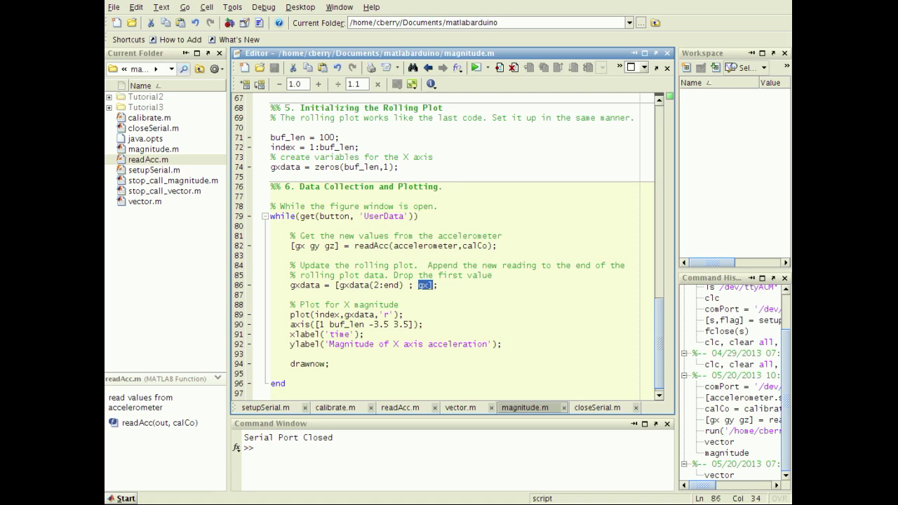
# Highlight the X magnitude plot command in the loop and run the magnitude script
pyautogui.click(276, 315)
pyautogui.moveTo(271, 315); pyautogui.dragTo(271, 325)
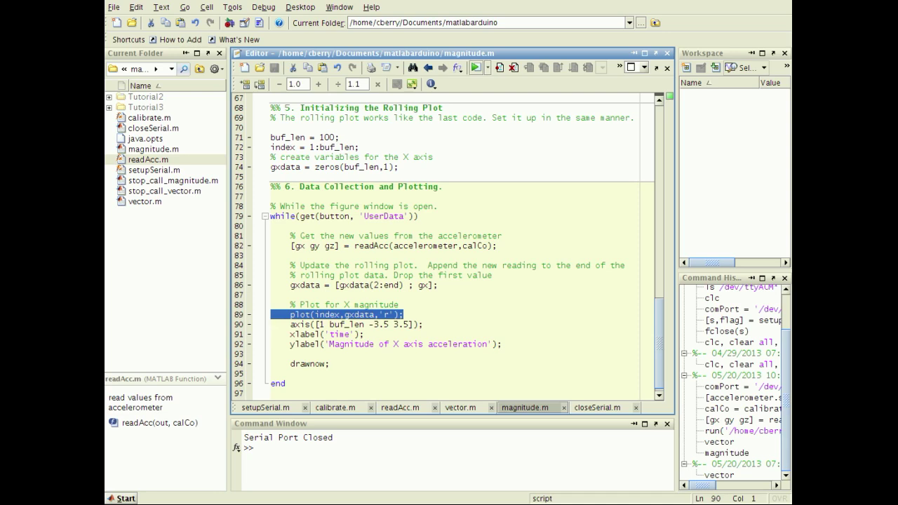
pyautogui.click(476, 68)
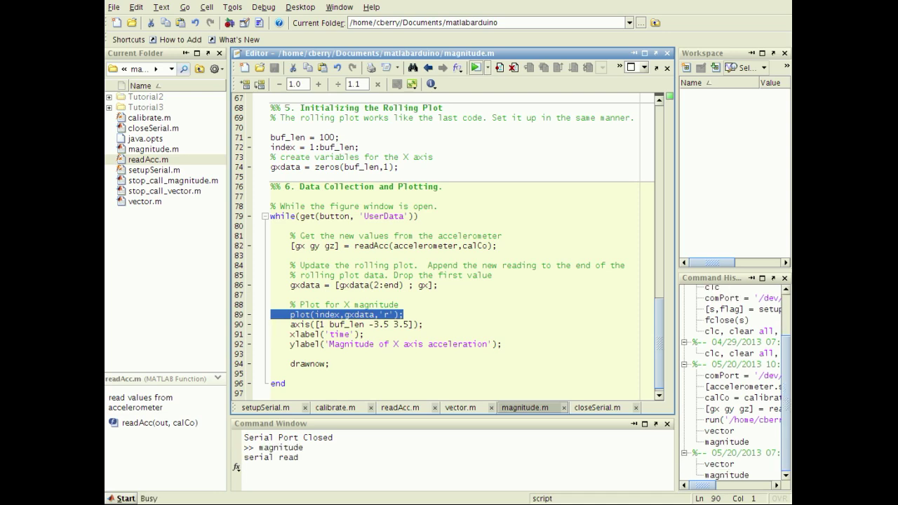